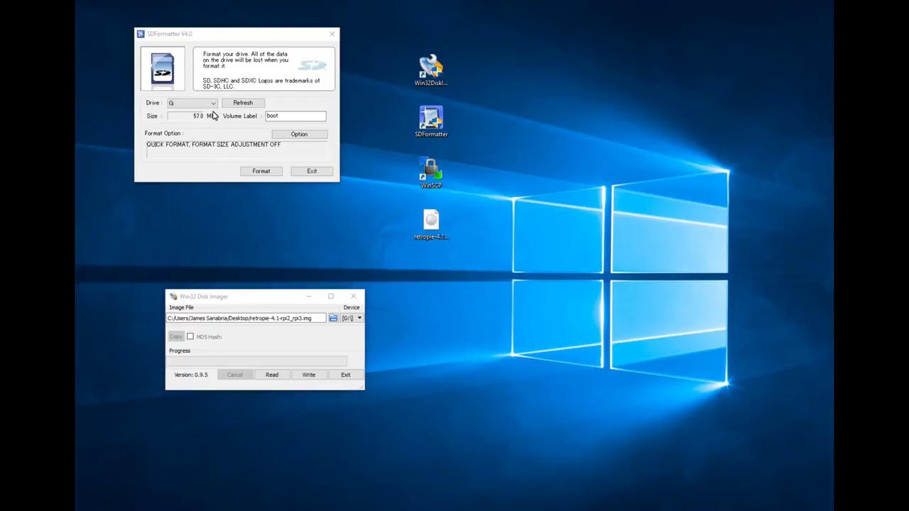
Step: Quick format the SD card on drive G: with the volume label boot, then exit SDFormatter
click(253, 172)
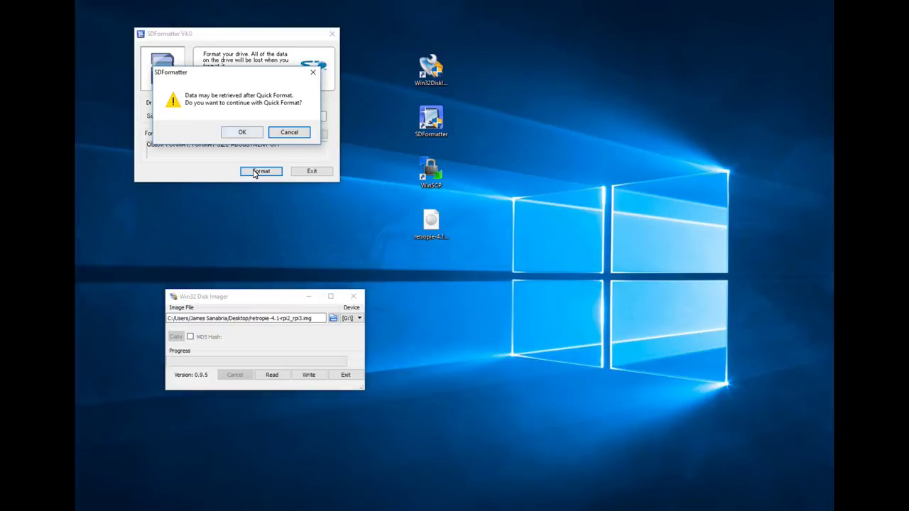
key(Tab)
key(Return)
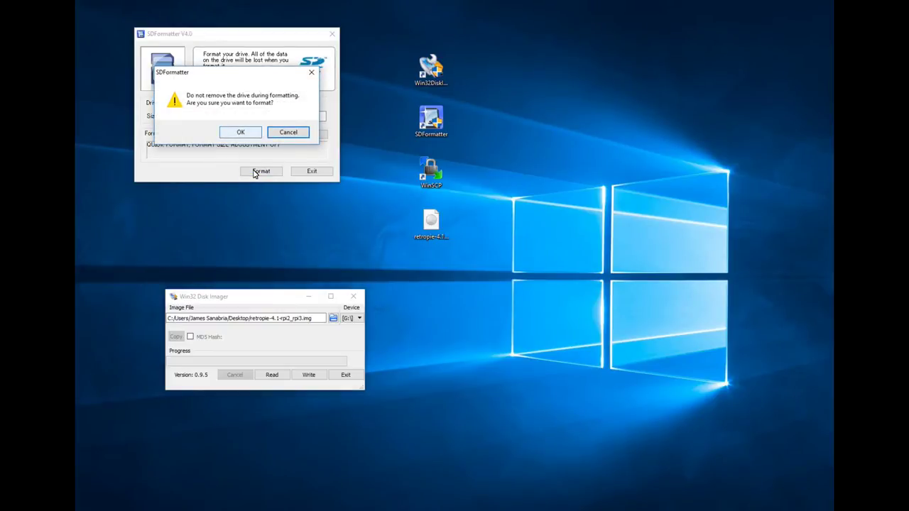
key(Tab)
key(Return)
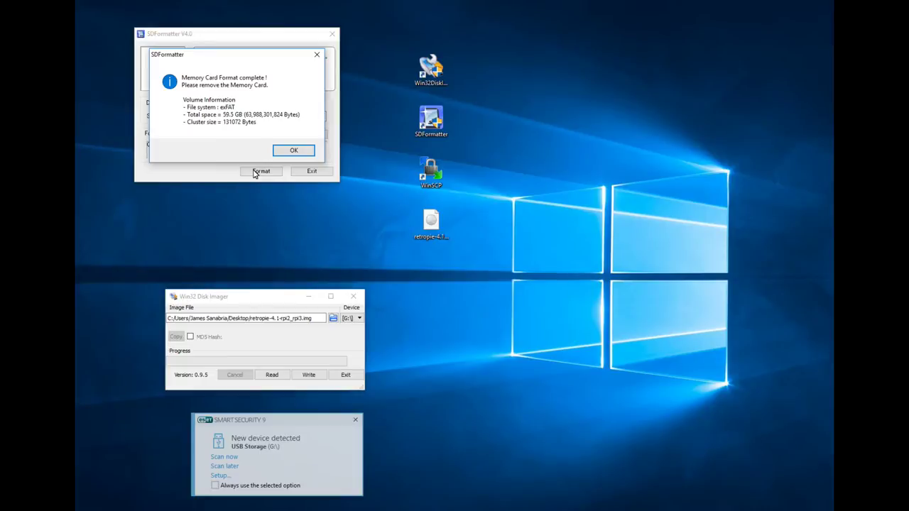
key(Return)
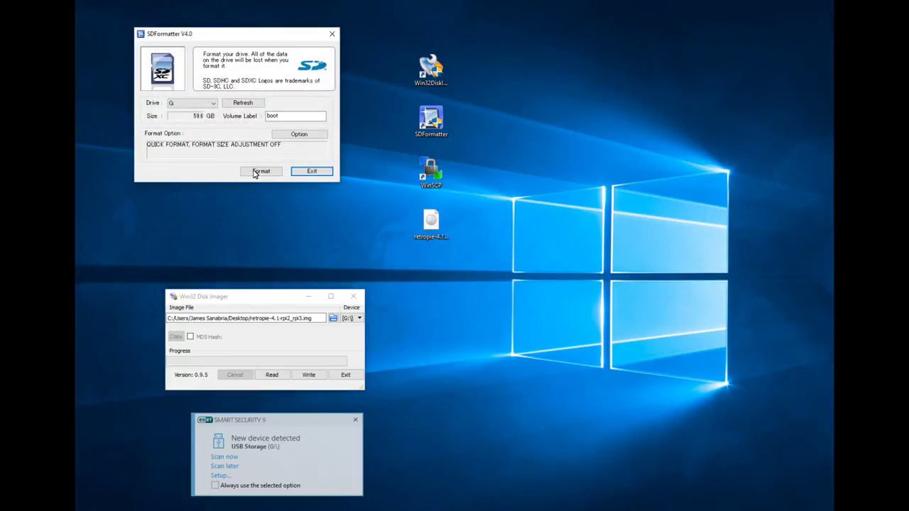
click(309, 172)
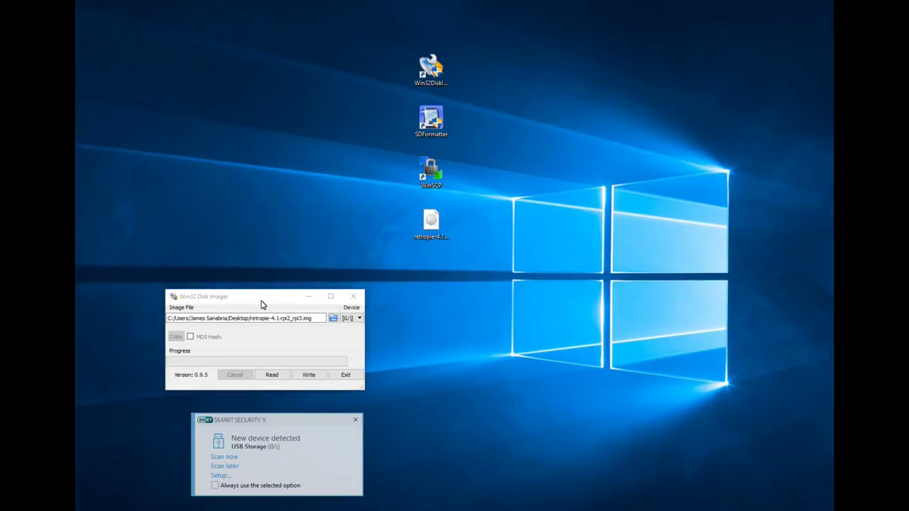
Step: In Win32 Disk Imager, load the retropie-4.1-rpi2_rpi3.img image file from the Desktop
drag(263, 301, 282, 117)
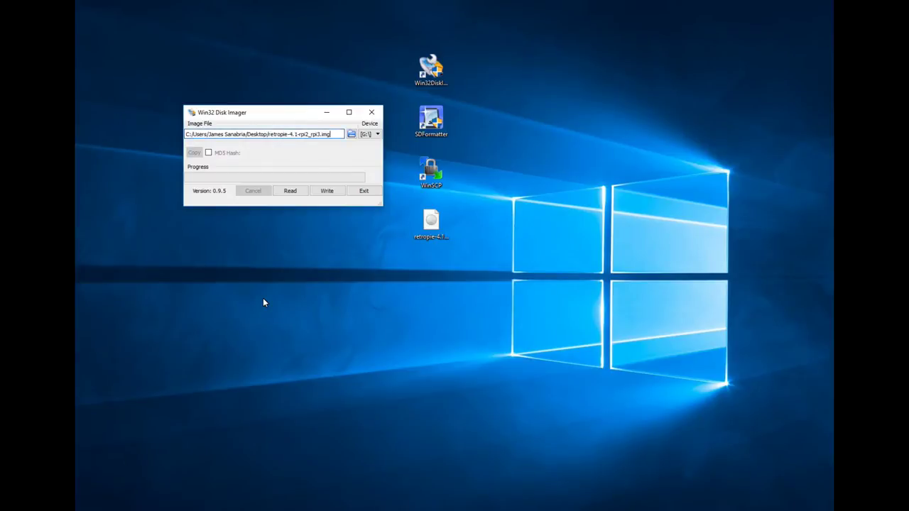
click(431, 223)
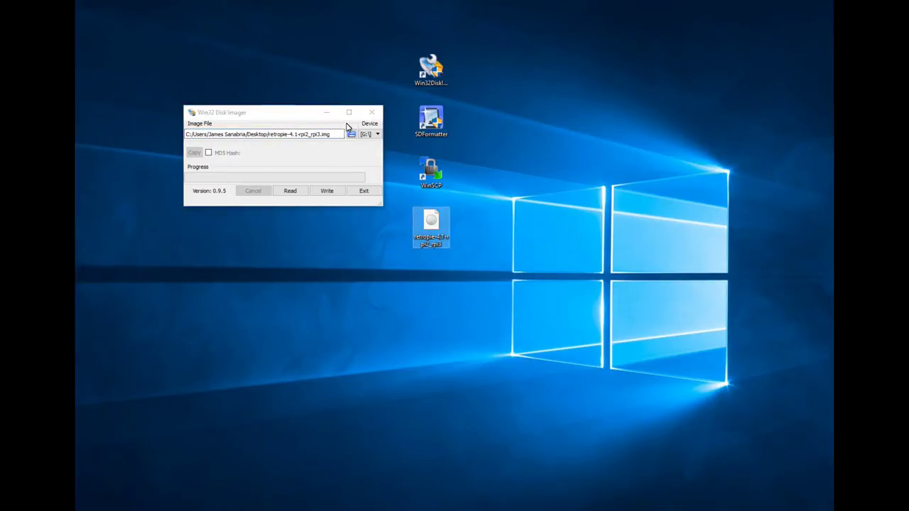
click(352, 134)
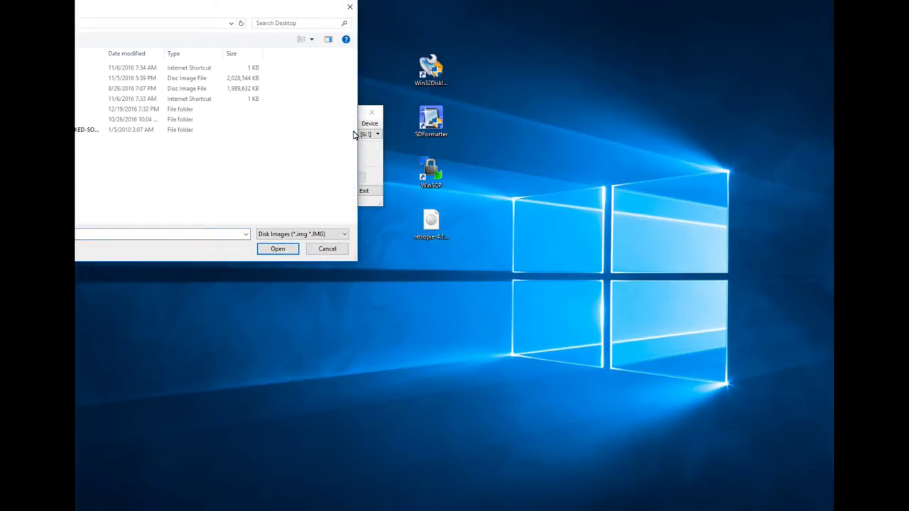
key(Down)
key(Down)
click(353, 135)
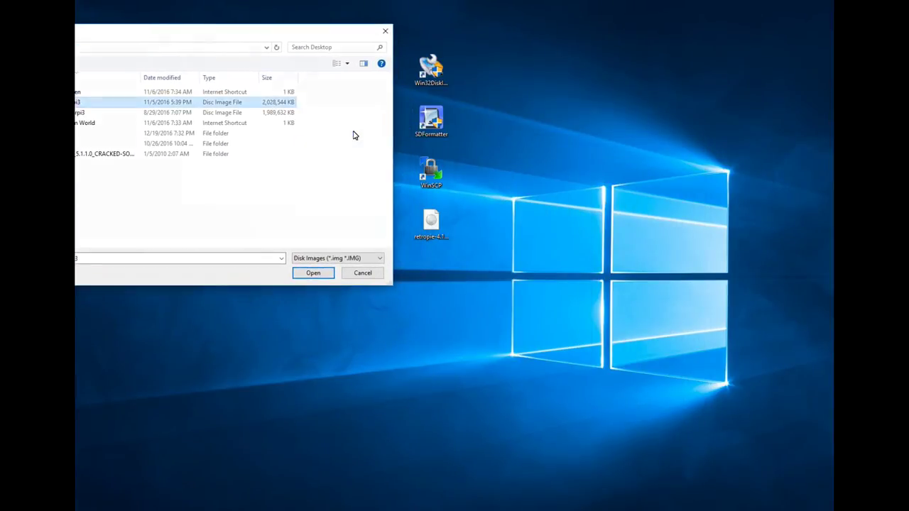
key(Return)
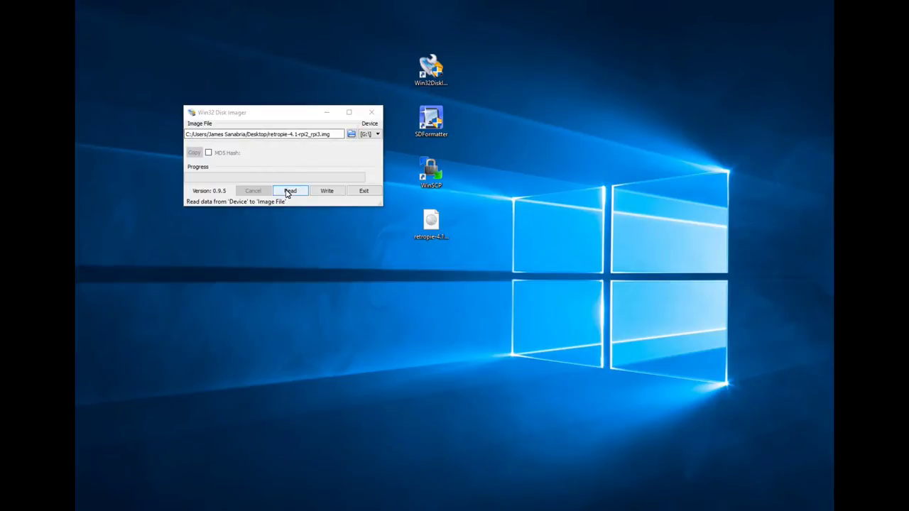
Step: Write the loaded RetroPie image to the G:\ device and confirm the overwrite
click(321, 194)
click(321, 194)
key(Tab)
key(Return)
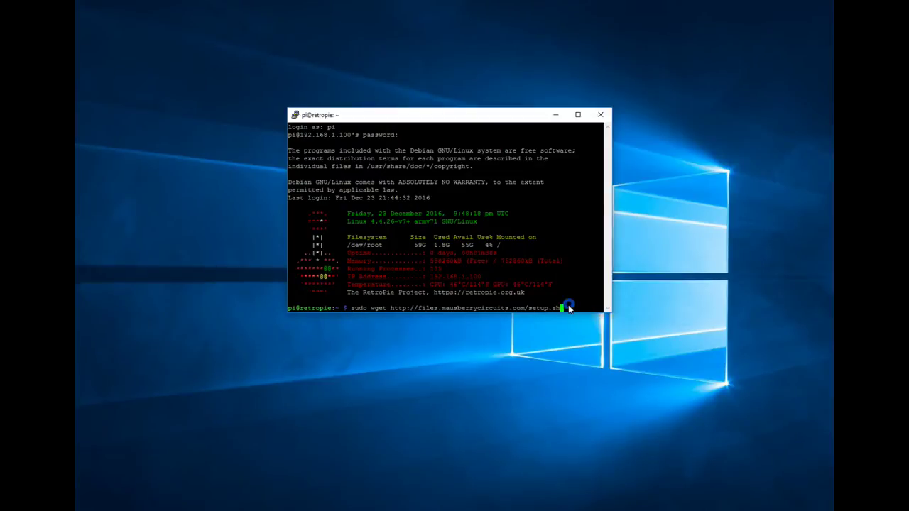
key(Return)
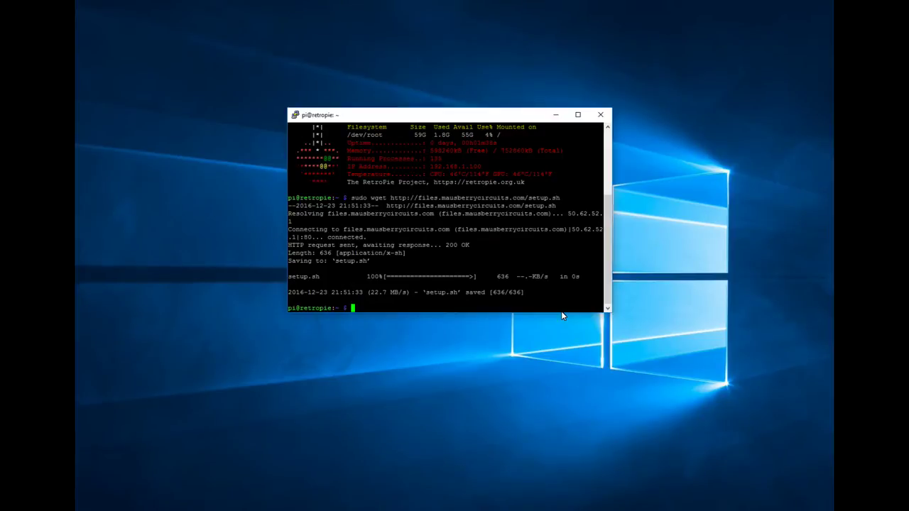
text(sudo bash setup.sh)
key(Return)
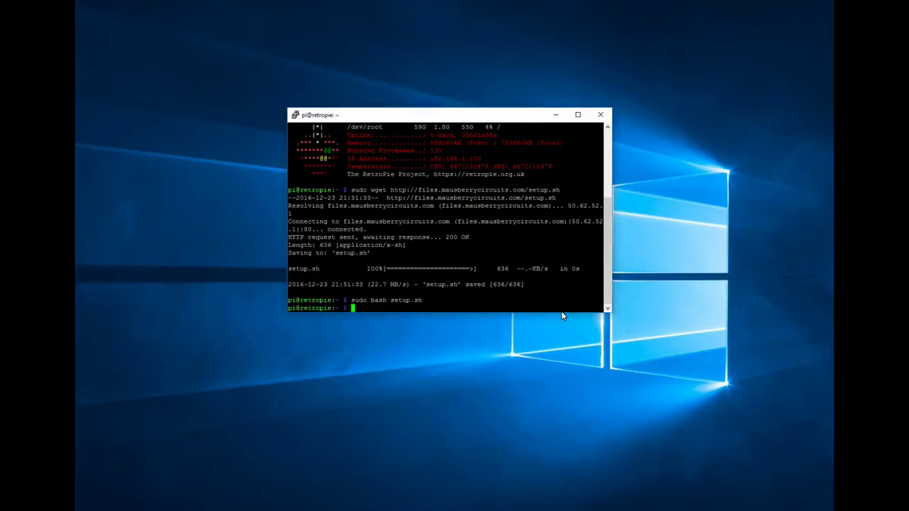
Step: Reboot the Raspberry Pi with sudo reboot, dismiss the disconnection error, and close the terminal session
text(sudo reboot)
key(Return)
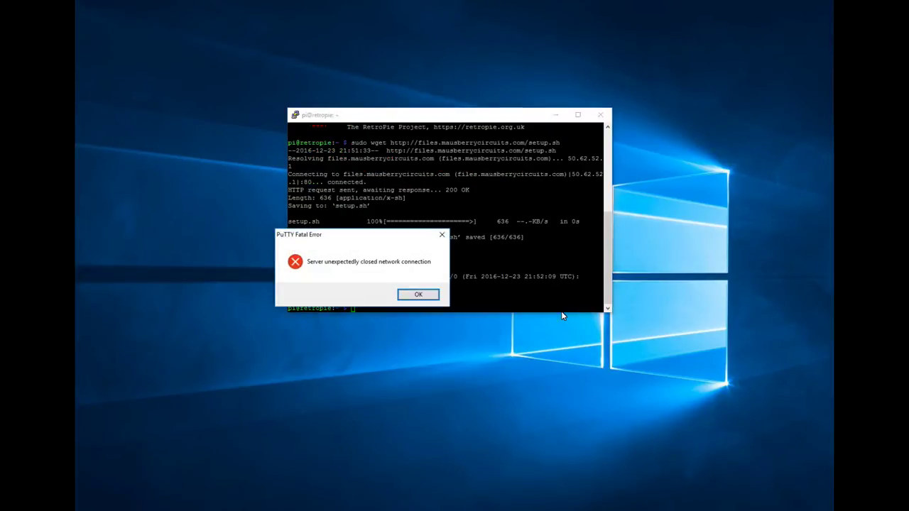
click(419, 295)
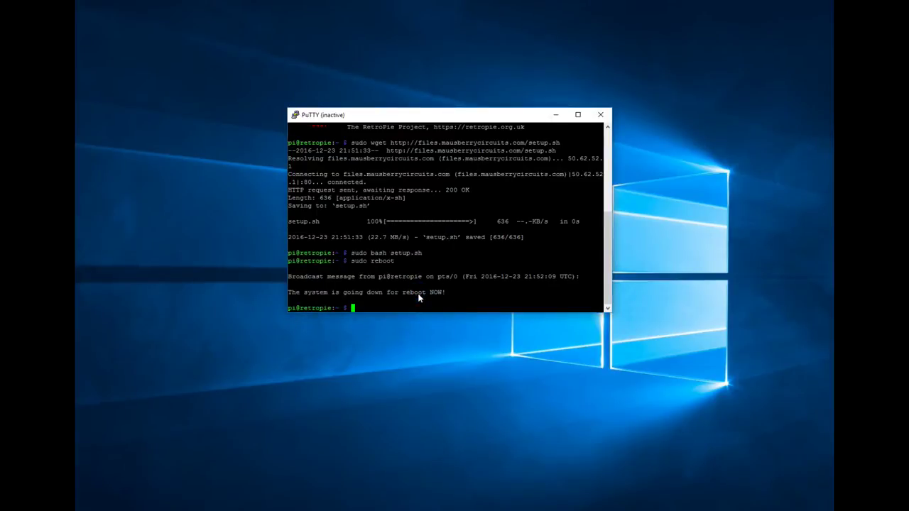
click(598, 116)
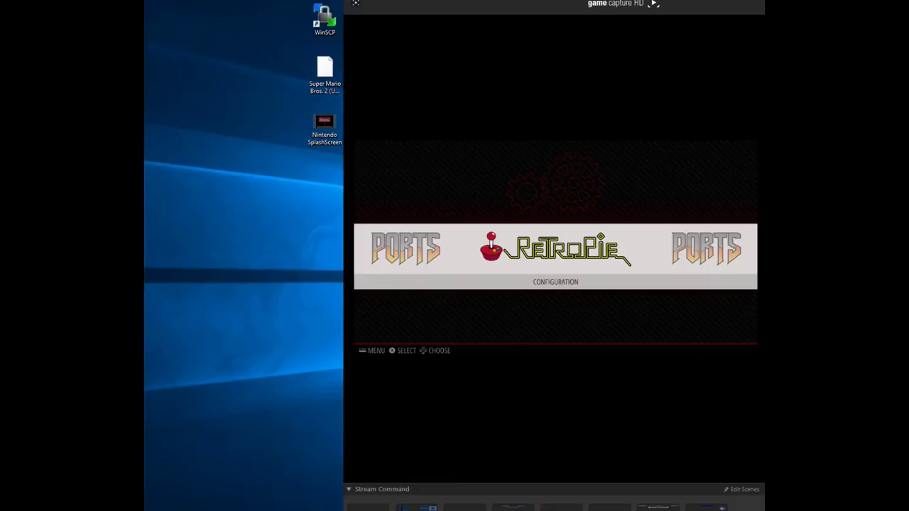
Step: Open the RetroPie configuration list in EmulationStation and launch RASPI-CONFIG
key(Return)
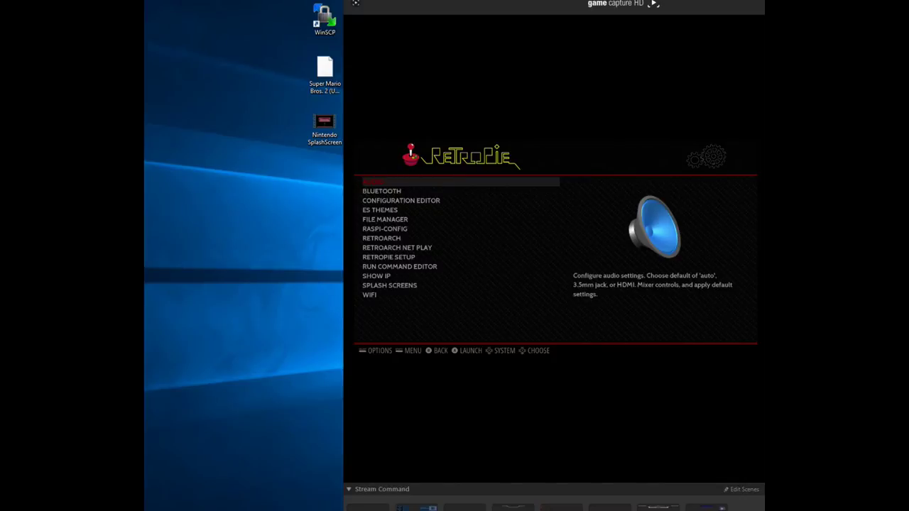
key(Down)
key(Down)
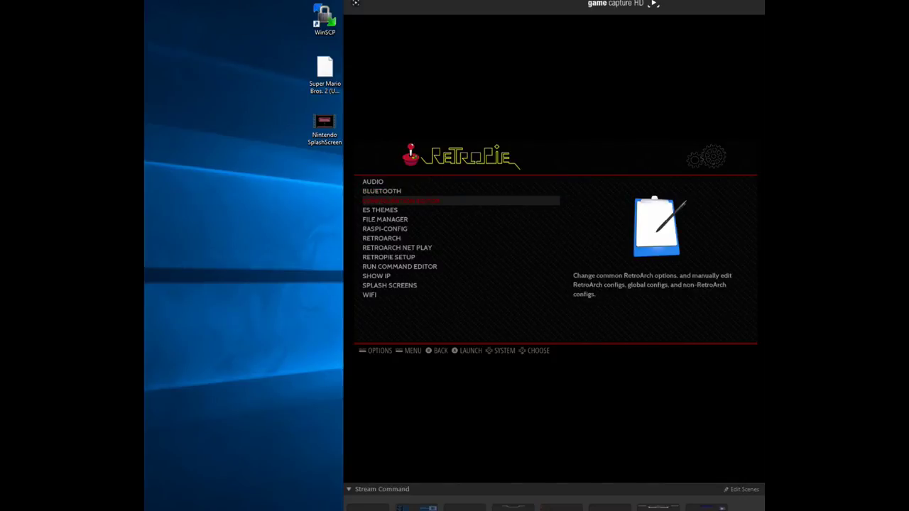
key(Down)
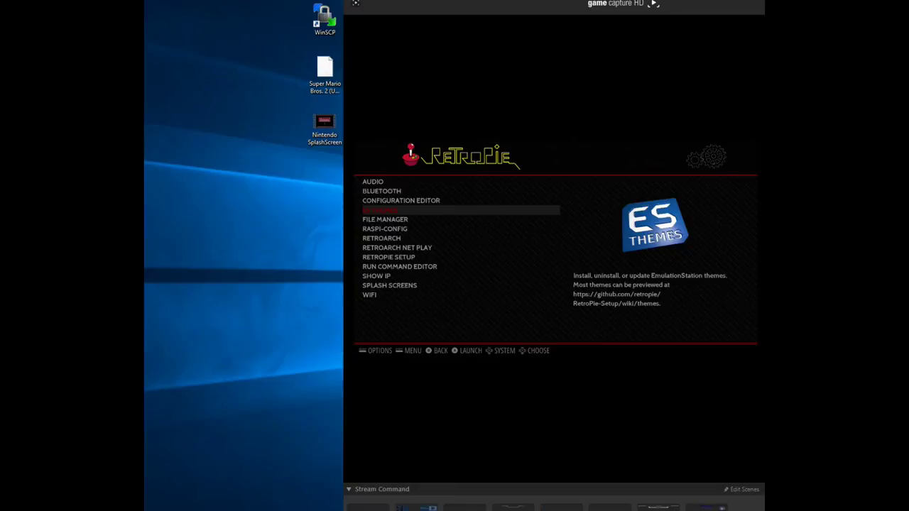
key(Down)
key(Down)
key(Down)
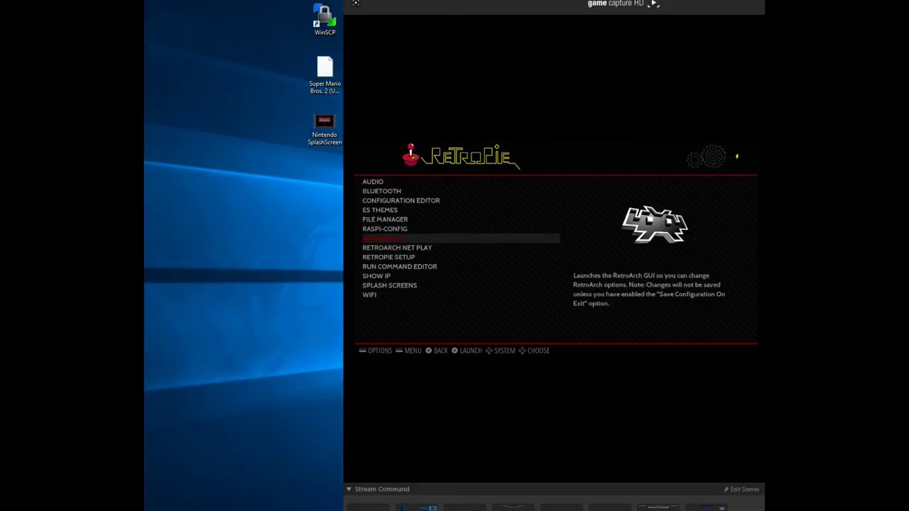
key(Up)
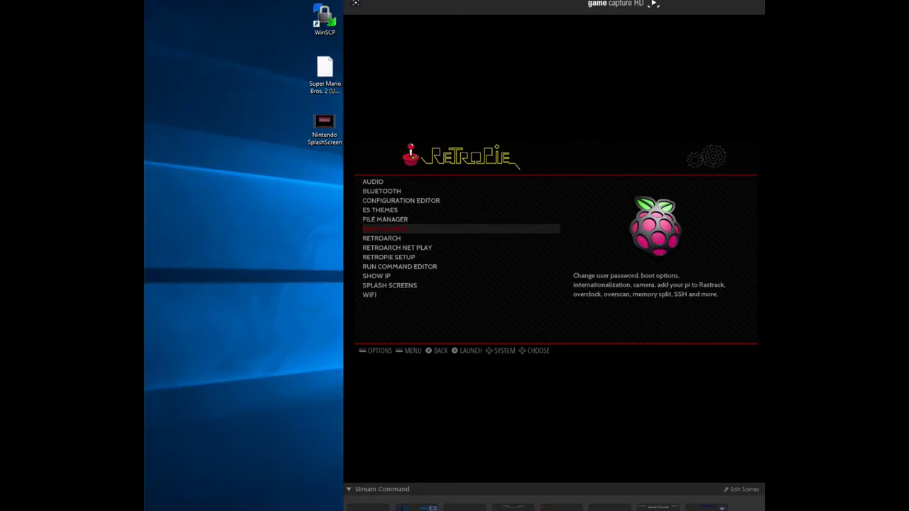
key(Return)
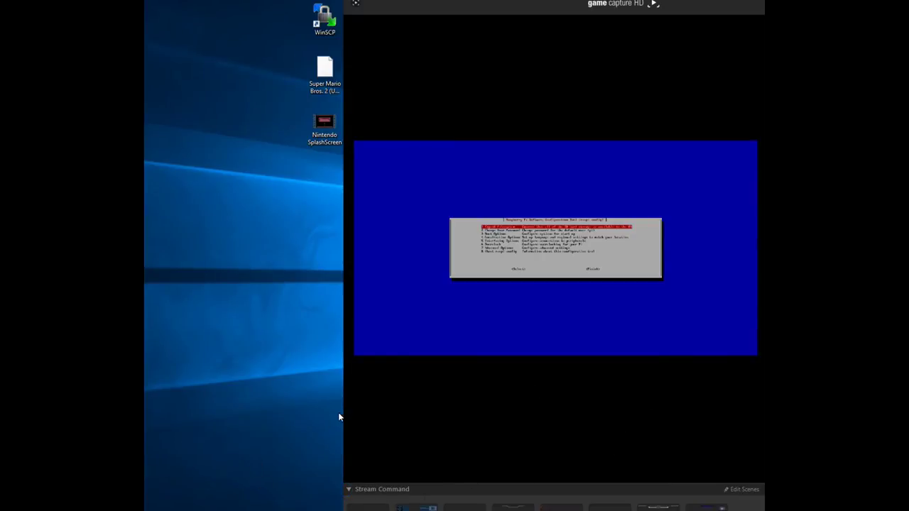
Step: Enlarge the capture preview, review the raspi-config options down to Overclock, and move the selection to Finish
drag(344, 416, 163, 365)
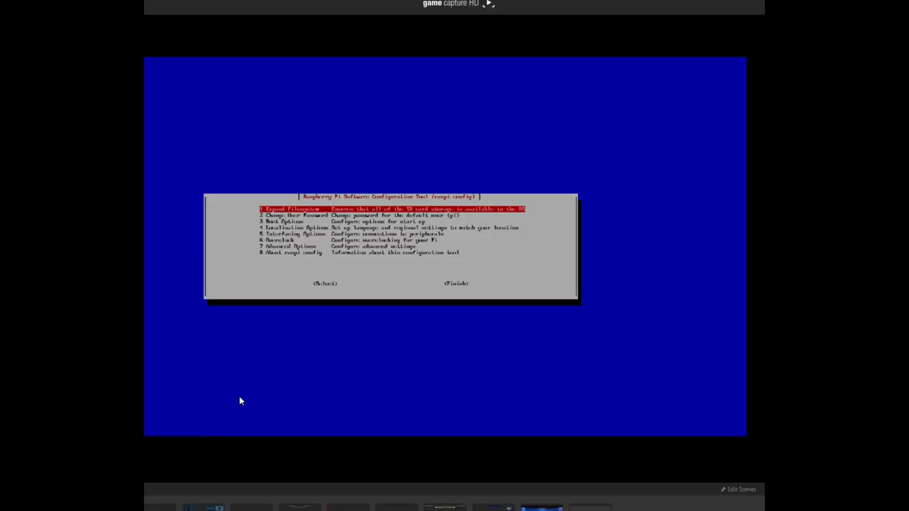
key(Down)
key(Down)
key(Down)
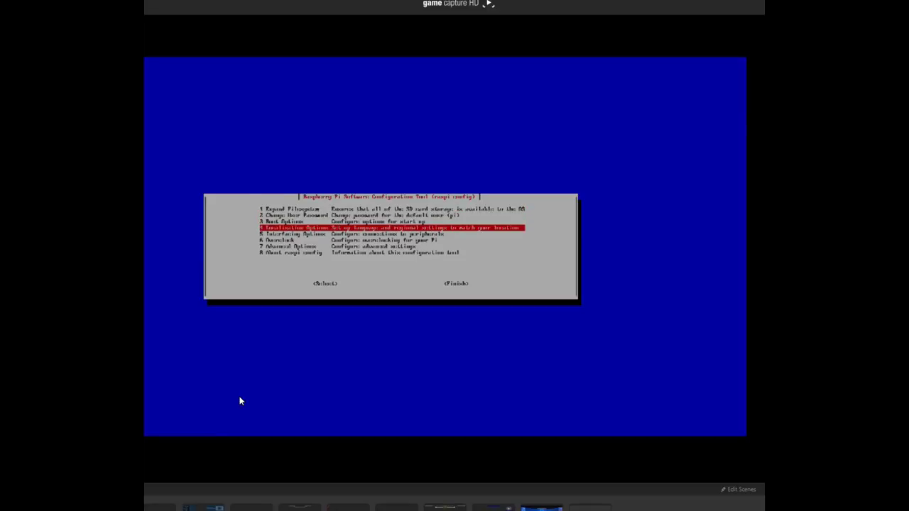
key(Down)
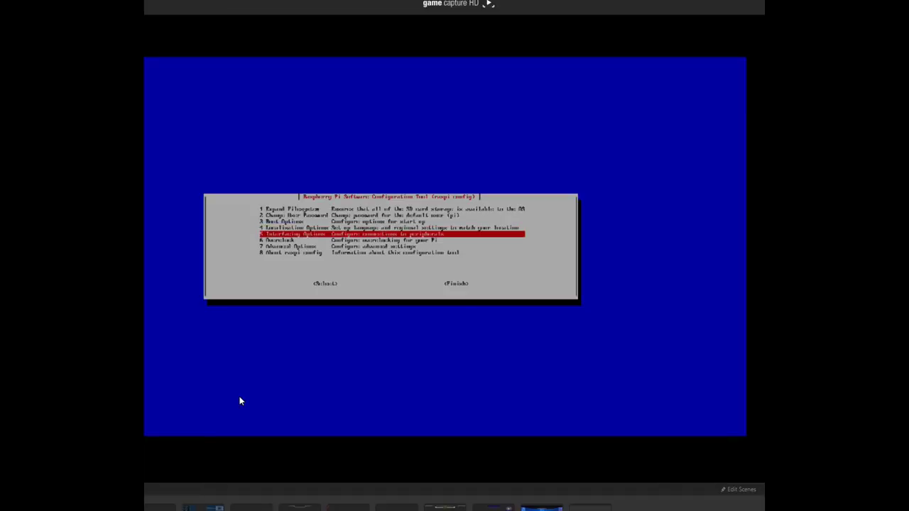
key(Down)
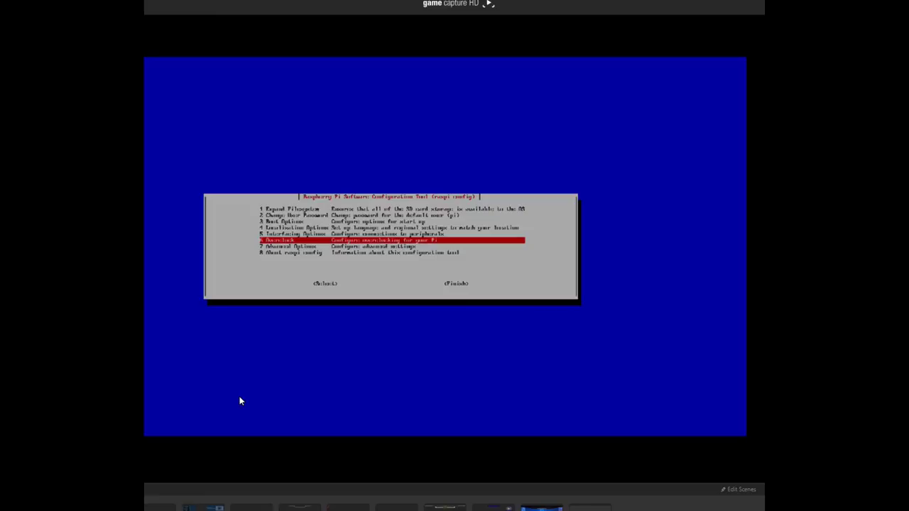
key(Tab)
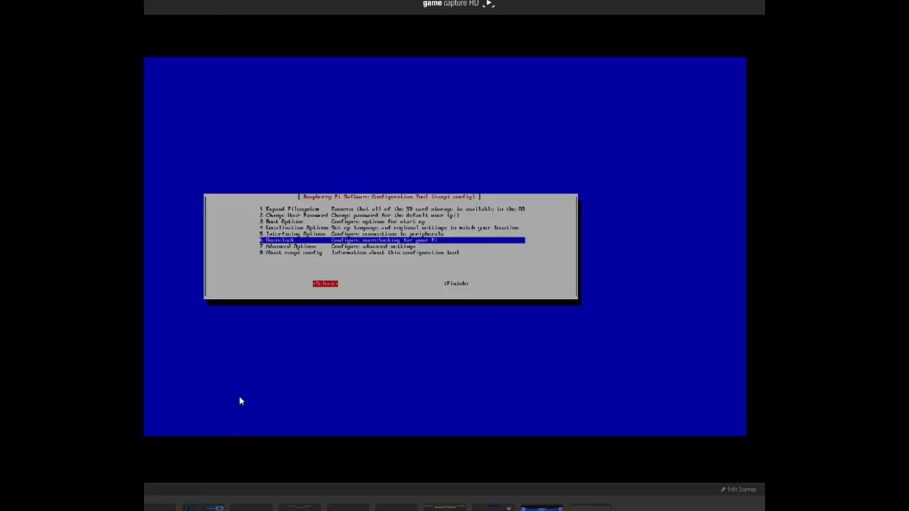
key(Right)
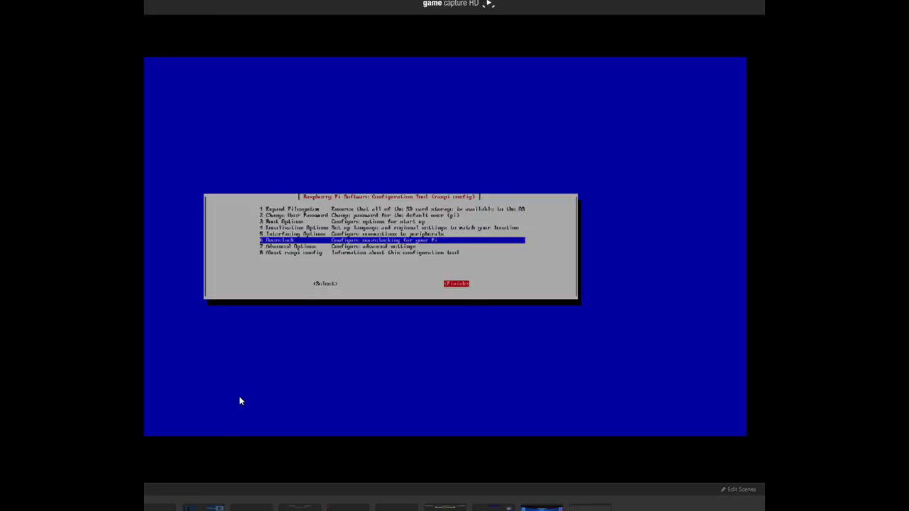